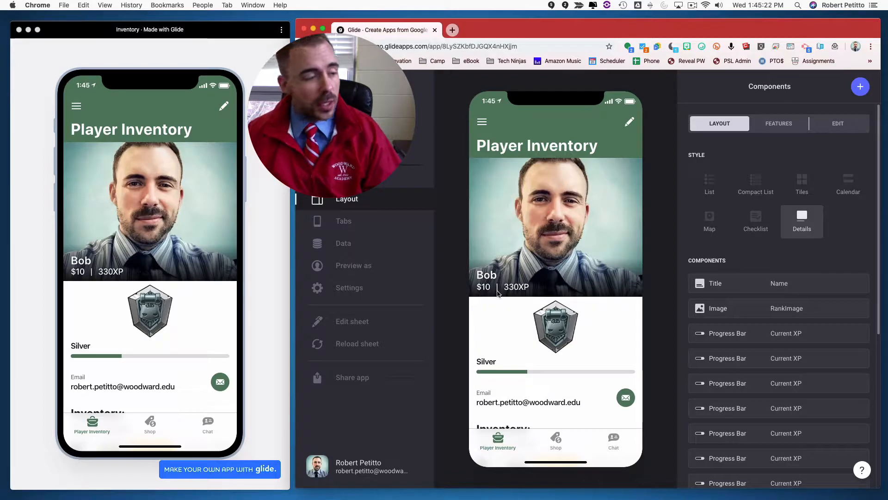
Review the player's inventory in the preview, then check the Armor item's details in the Shop and return to the item list
scroll(522, 328, "down", 5)
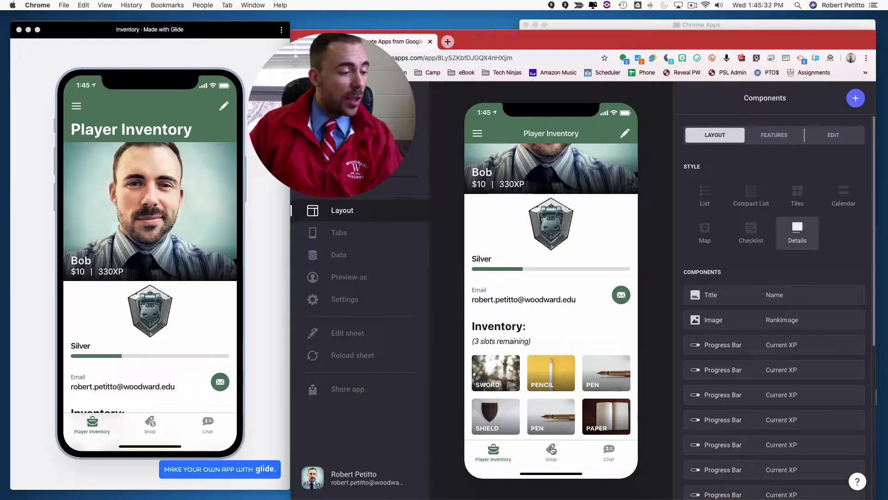
left_click(552, 449)
left_click(494, 402)
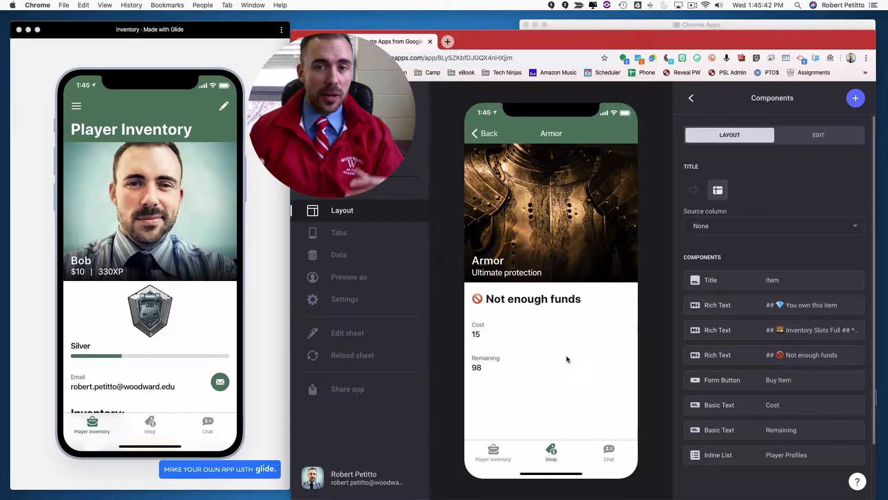
left_click(491, 136)
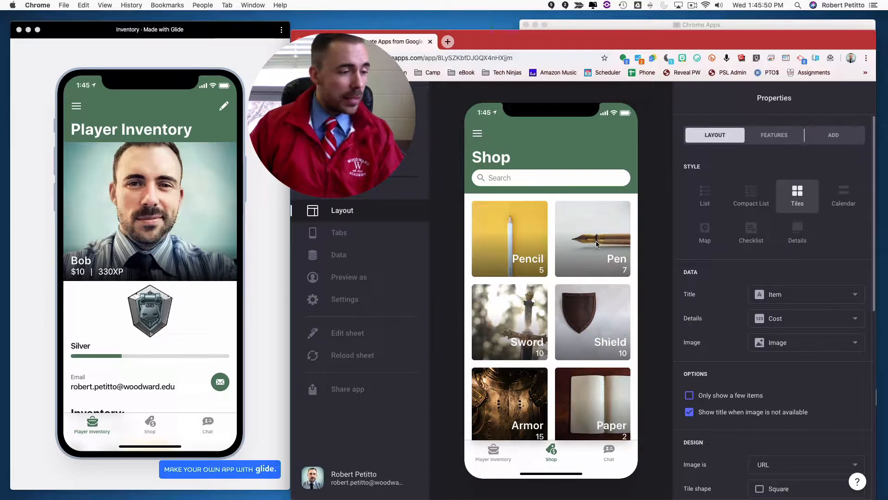
Buy the Pen from the Shop in the editor preview and check the player's inventory in the separate app window
left_click(608, 247)
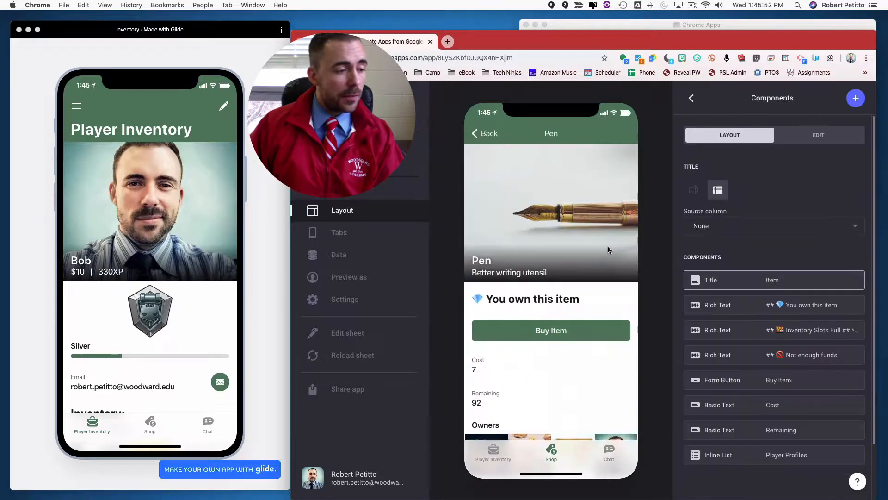
left_click(558, 334)
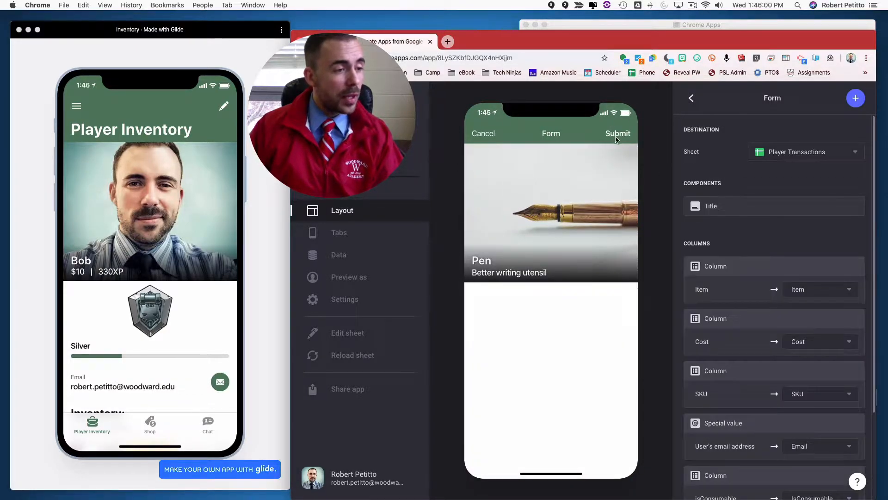
left_click(616, 138)
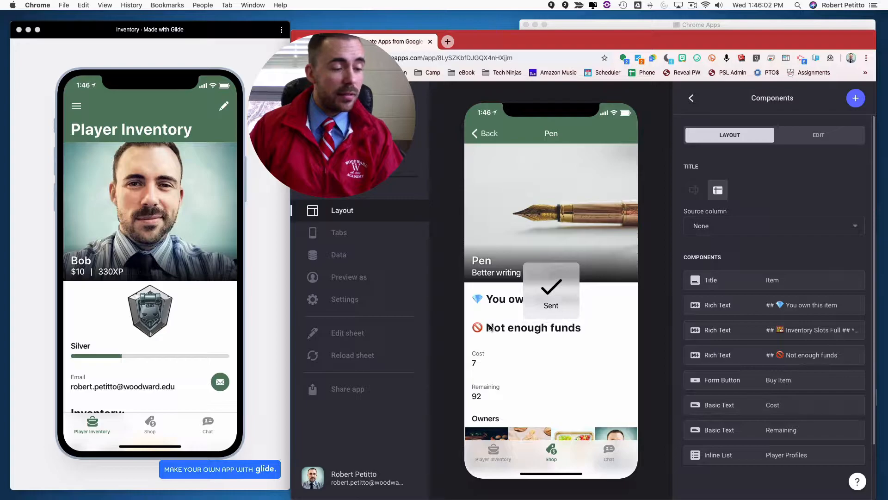
left_click(611, 332)
left_click(481, 135)
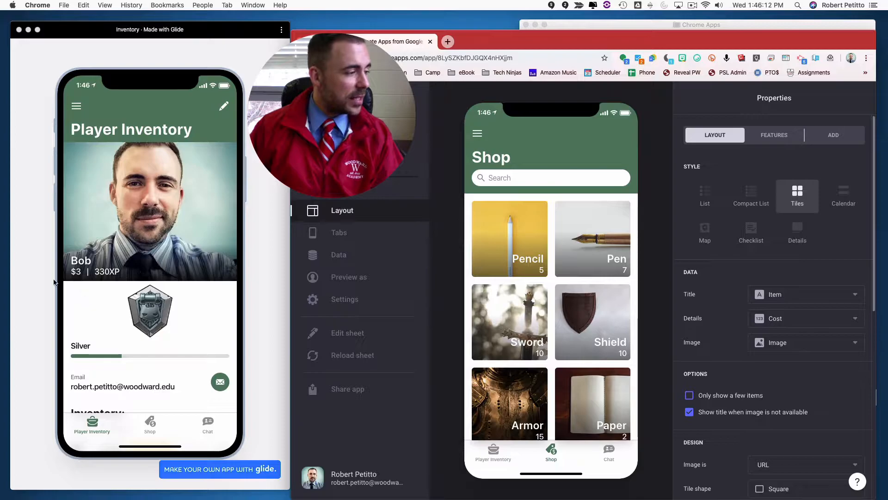
scroll(135, 372, "down", 5)
scroll(134, 372, "up", 1)
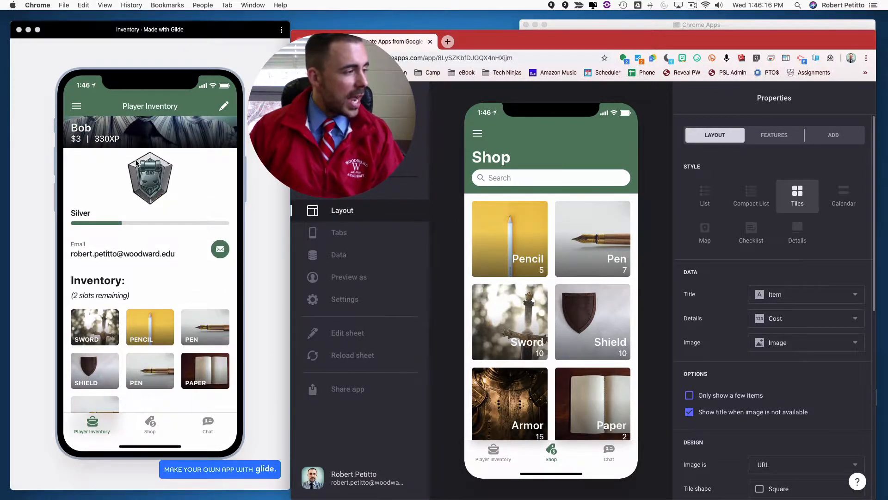
Buy the Paper from the Shop, reopen its details to check its purchase status, and return to the item list
left_click(610, 414)
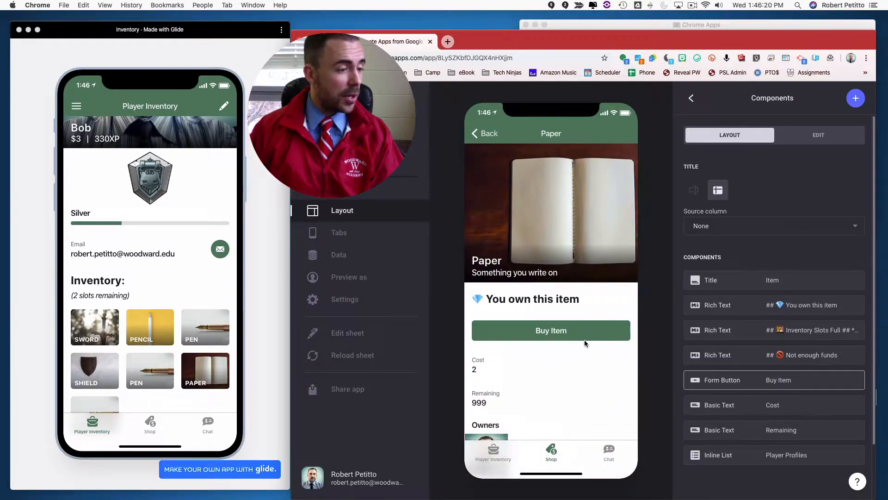
left_click(558, 332)
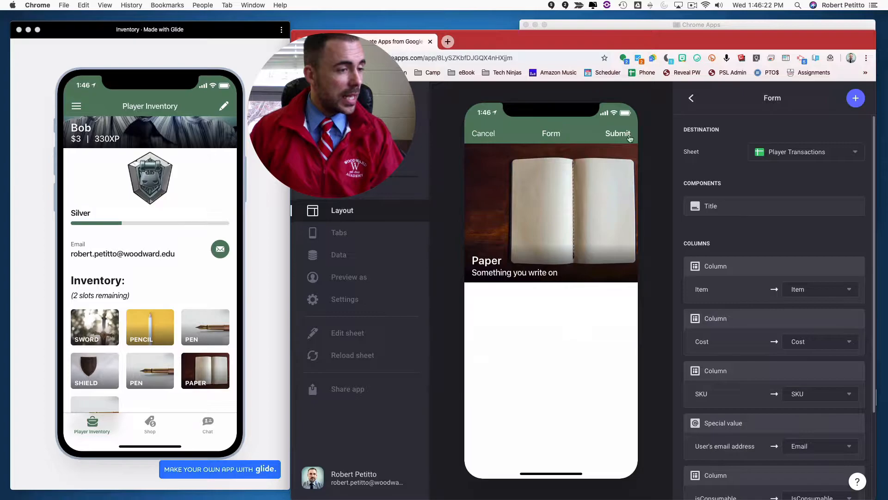
left_click(619, 134)
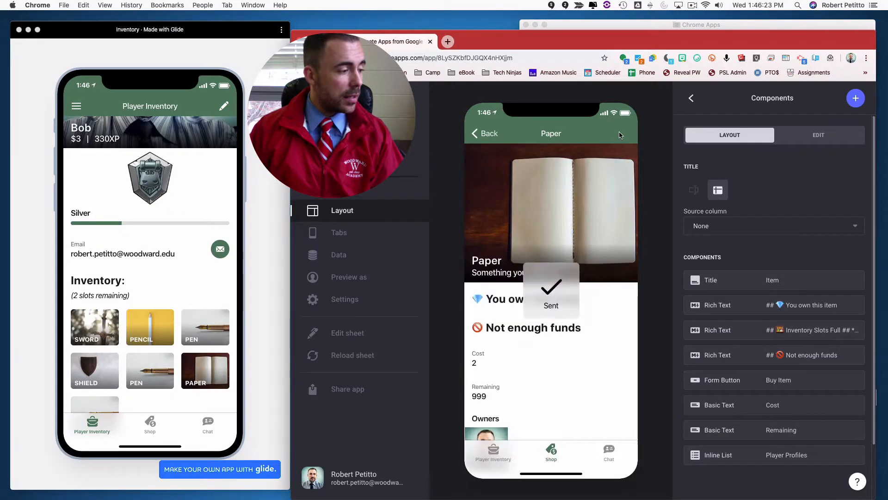
left_click(481, 134)
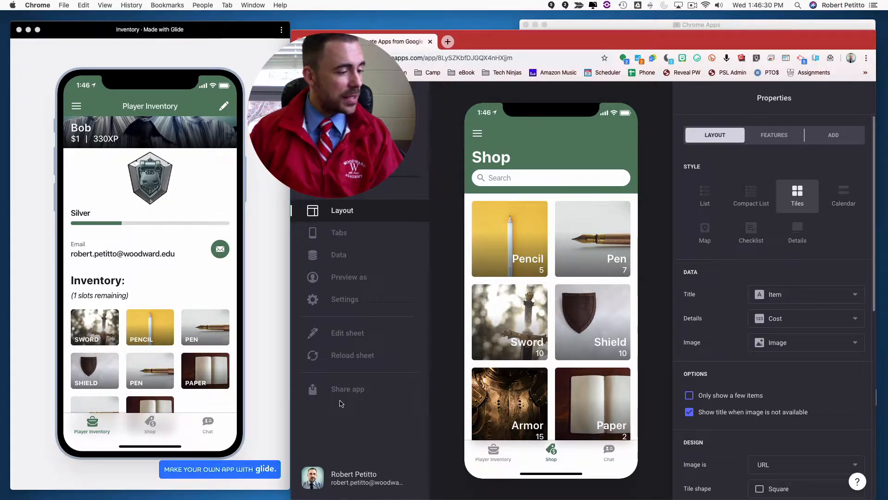
left_click(586, 407)
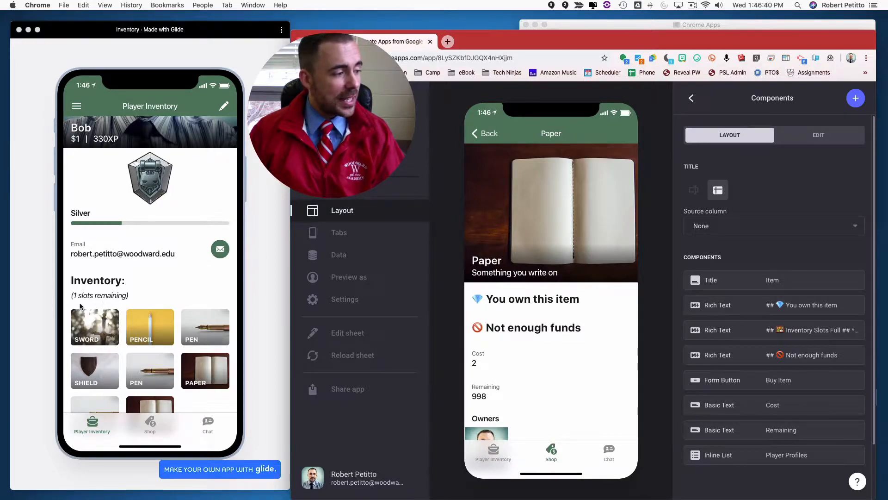
left_click(491, 136)
Set the test player's Adjustment to 130 in the Player Bank data table
left_click(350, 256)
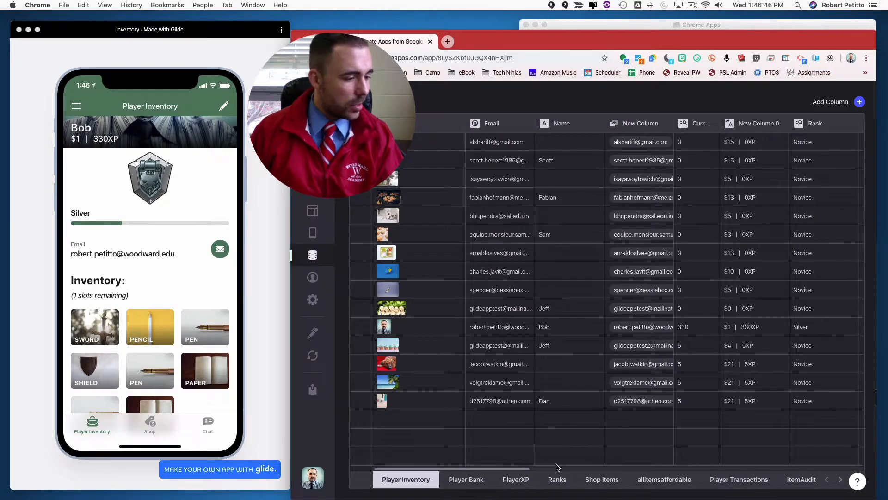
left_click(466, 479)
left_click(749, 332)
double_click(751, 327)
type("130")
key("Return")
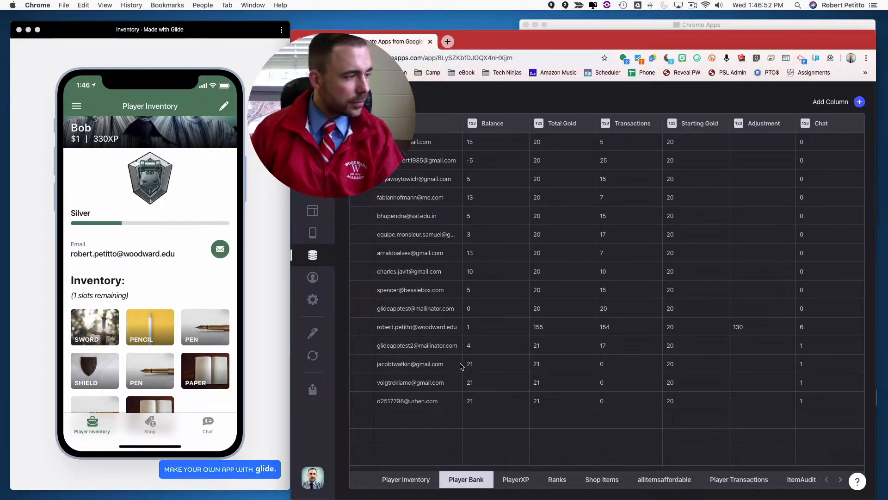
Return to the app layout and buy another Paper from the Shop
left_click(408, 481)
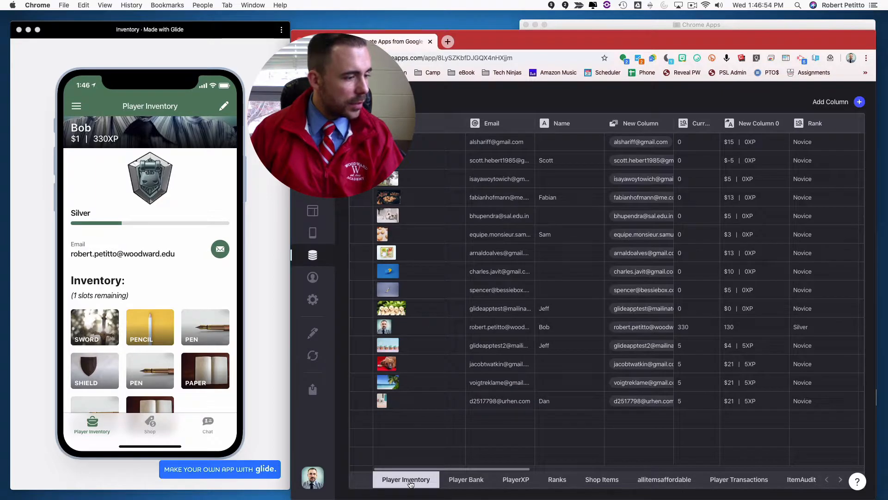
left_click(313, 211)
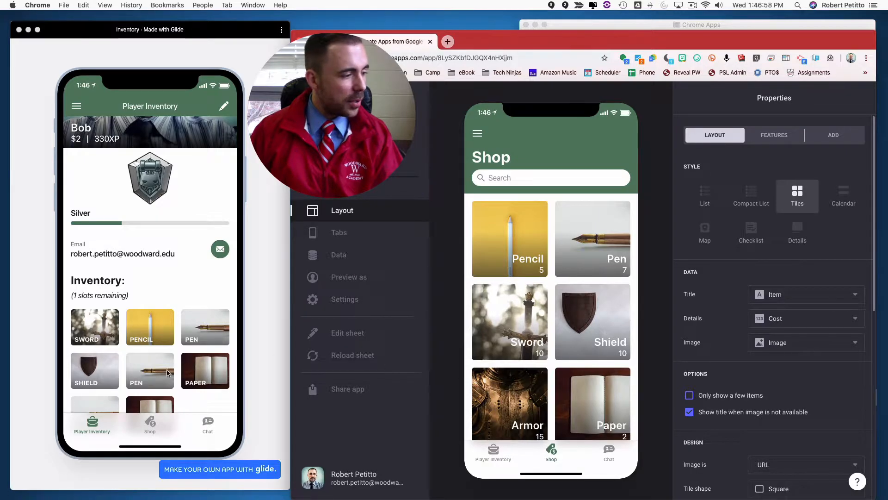
left_click(592, 399)
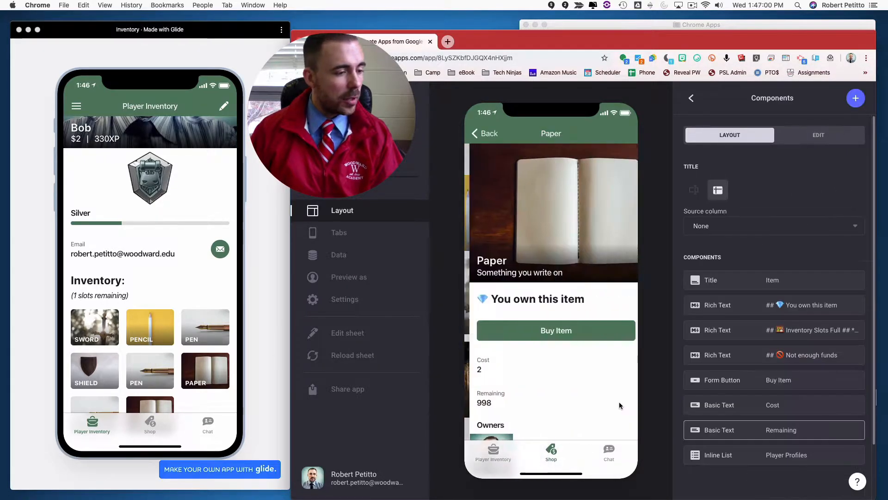
left_click(550, 340)
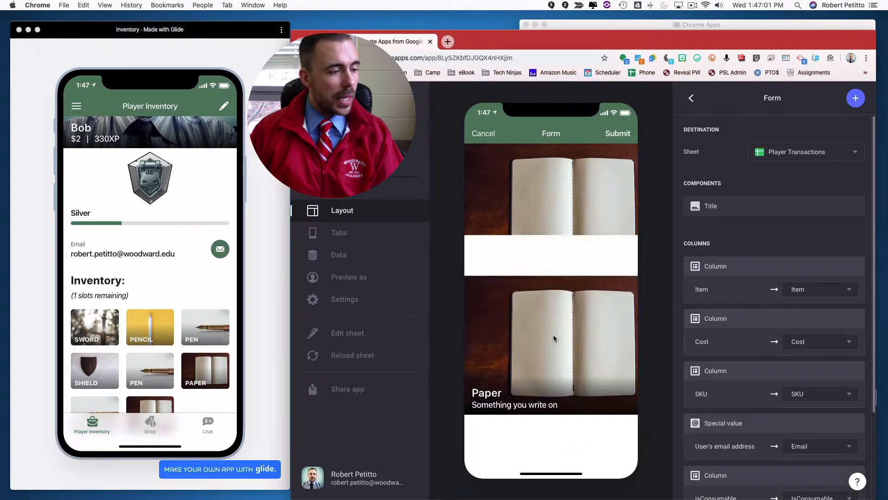
left_click(616, 136)
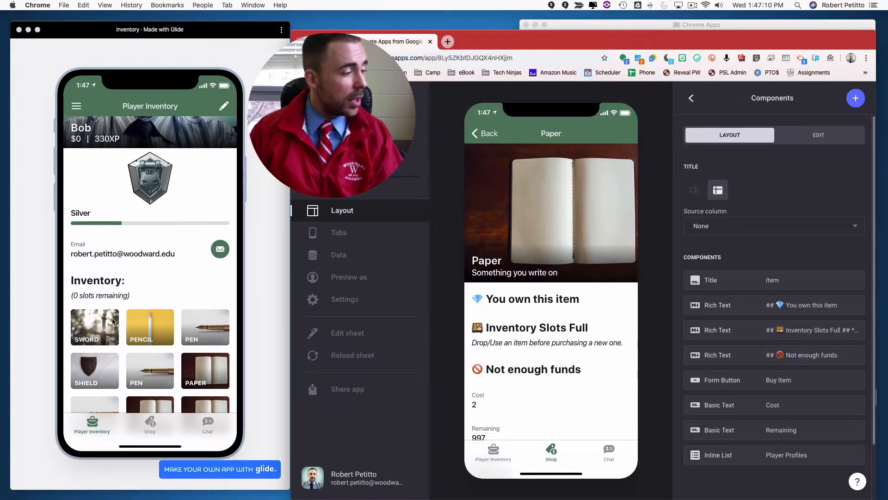
Remove one Paper item from the player's inventory in the separate Inventory app window
left_click(207, 374)
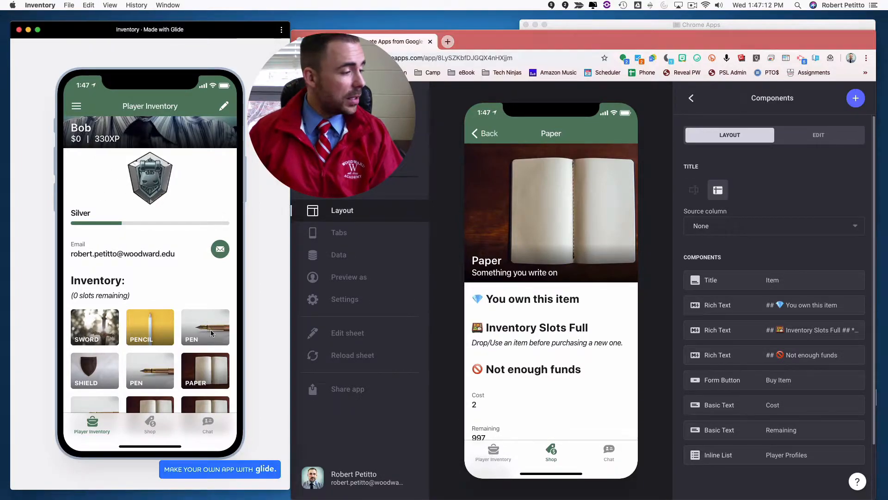
left_click(207, 375)
left_click(231, 323)
left_click(79, 108)
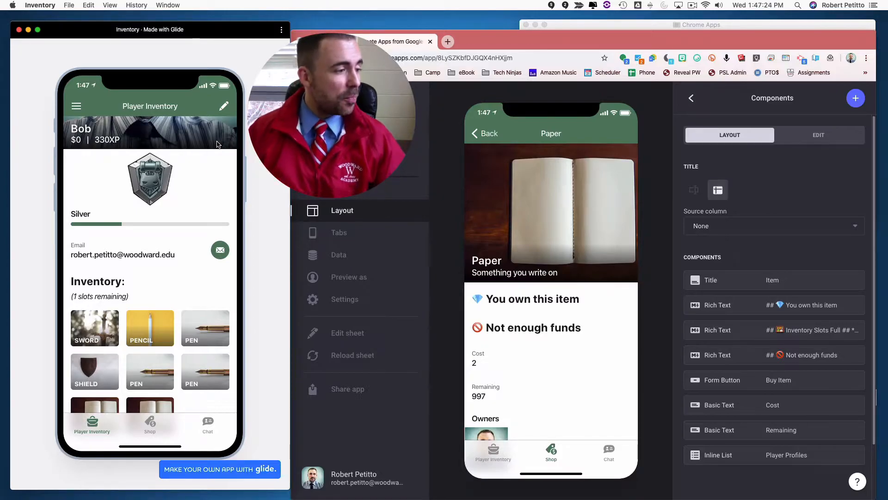
Examine the allitemsaffordable data table, from the repeated emails and items through the relations, Net and IsAffordable columns
left_click(341, 257)
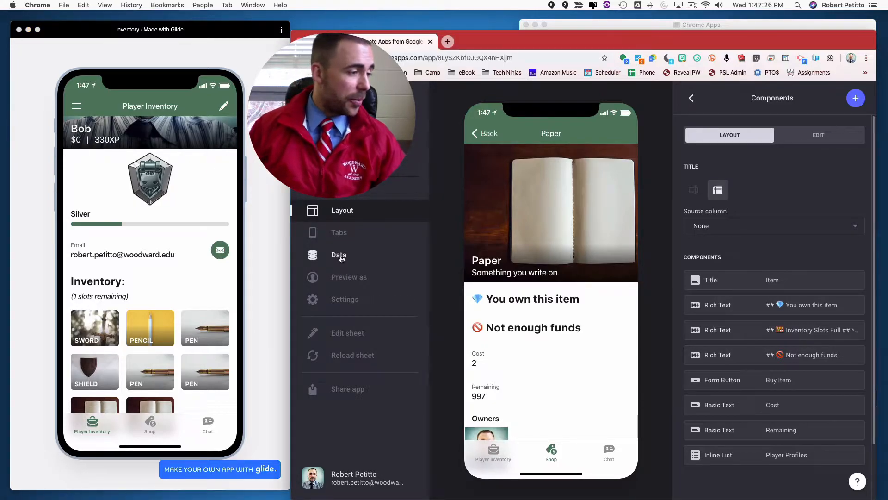
left_click(340, 257)
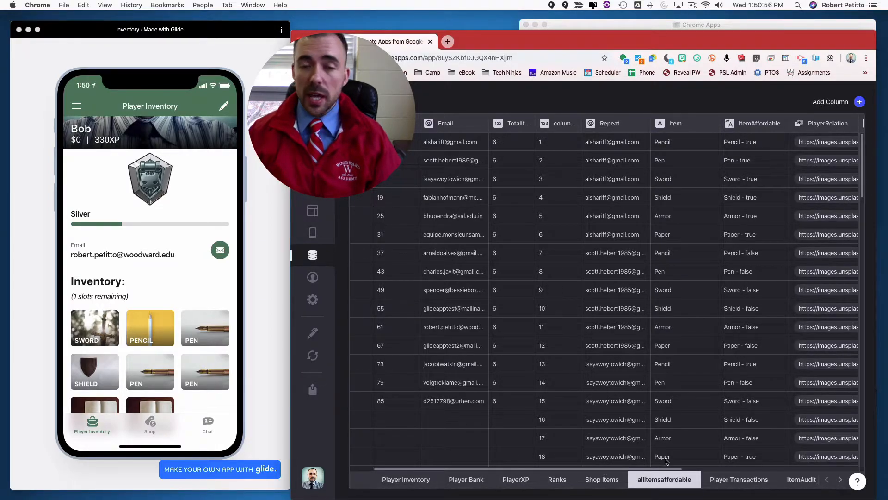
scroll(653, 249, "right", 5)
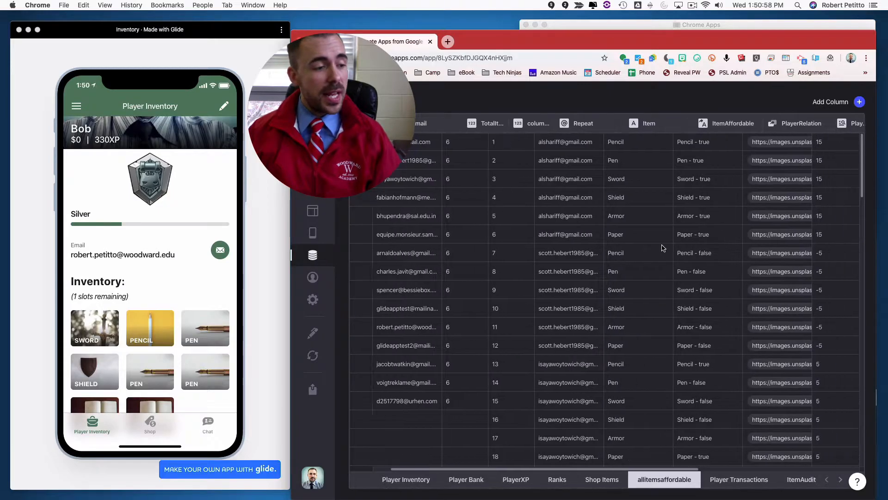
scroll(698, 227, "right", 4)
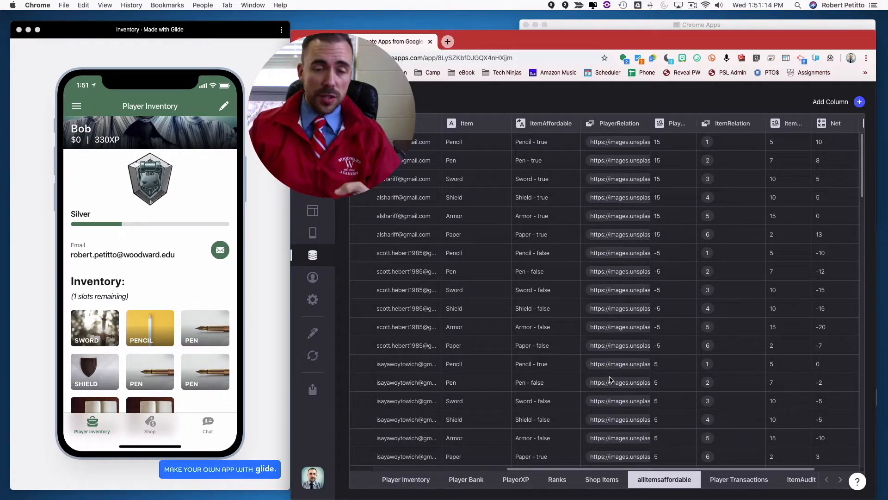
scroll(674, 272, "right", 3)
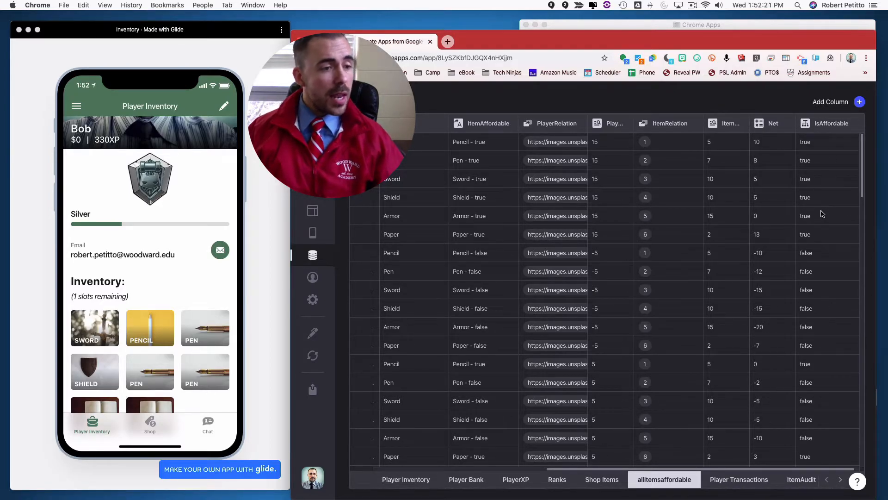
scroll(822, 206, "right", 1)
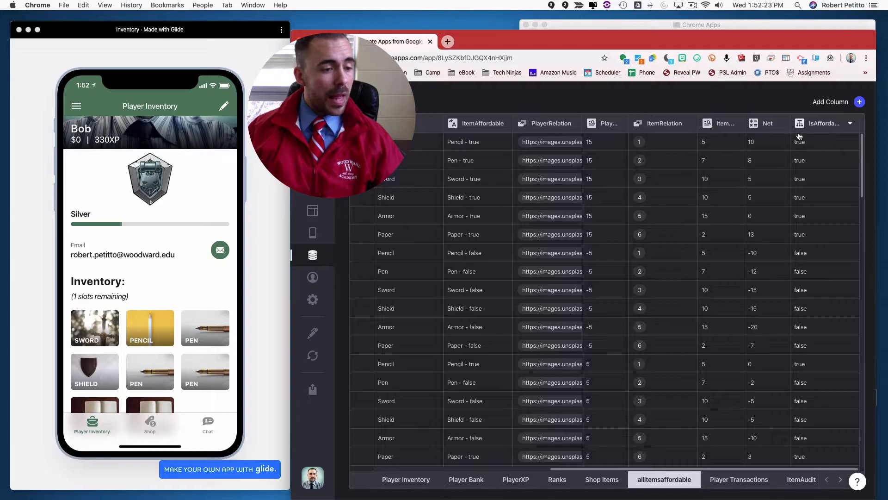
scroll(415, 140, "left", 5)
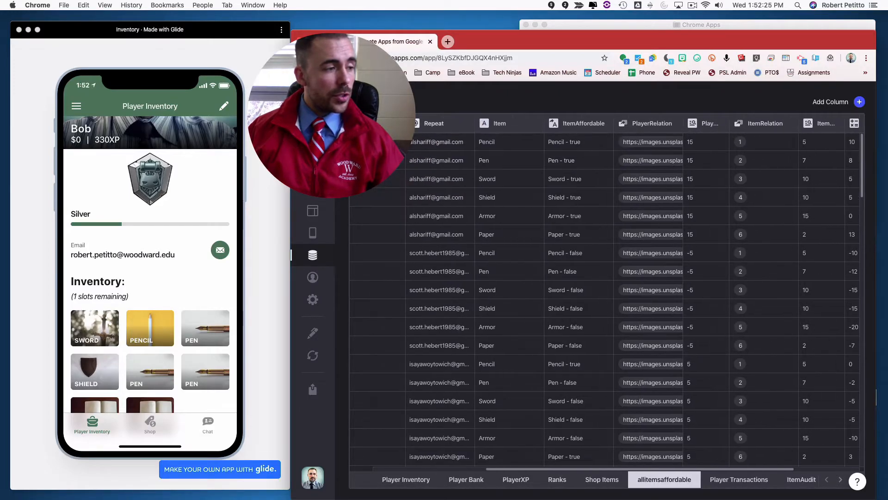
scroll(694, 162, "right", 5)
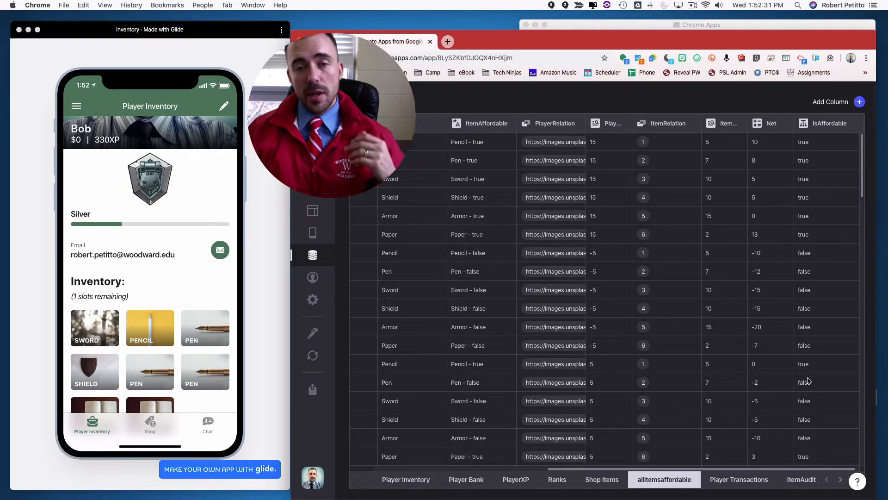
scroll(748, 370, "left", 2)
scroll(748, 370, "left", 5)
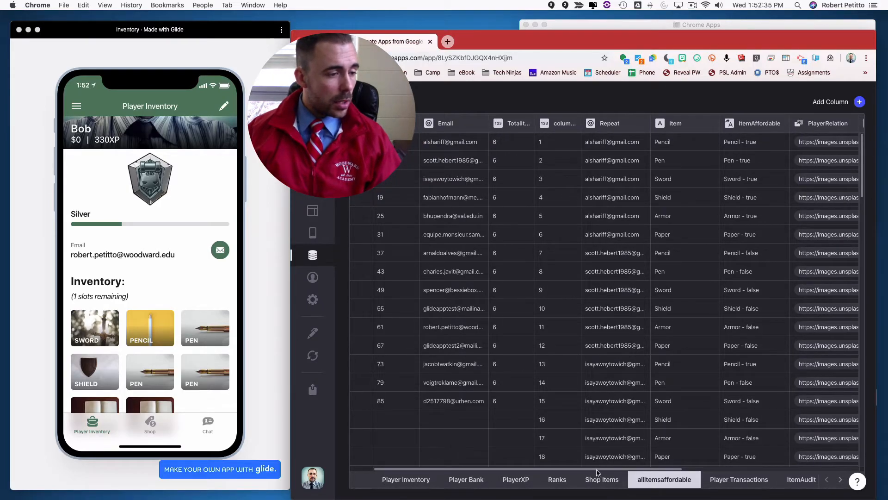
scroll(650, 154, "right", 2)
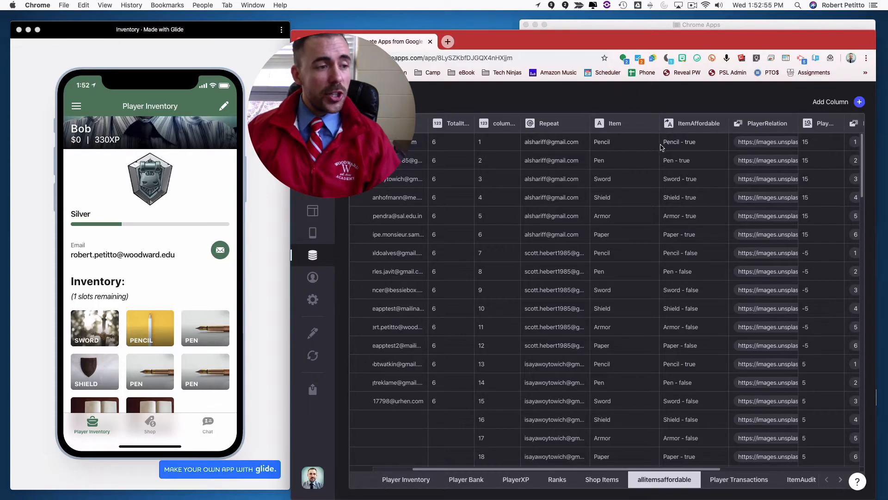
Examine the Shop Items table's ItemTrue, LinkAffordable, AffordEmails and MaxedOut columns
left_click(597, 480)
scroll(665, 318, "right", 5)
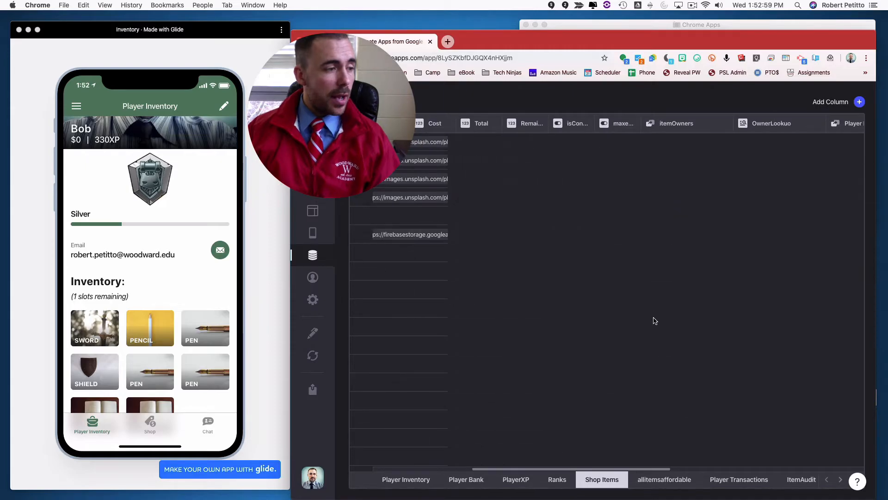
scroll(655, 321, "right", 10)
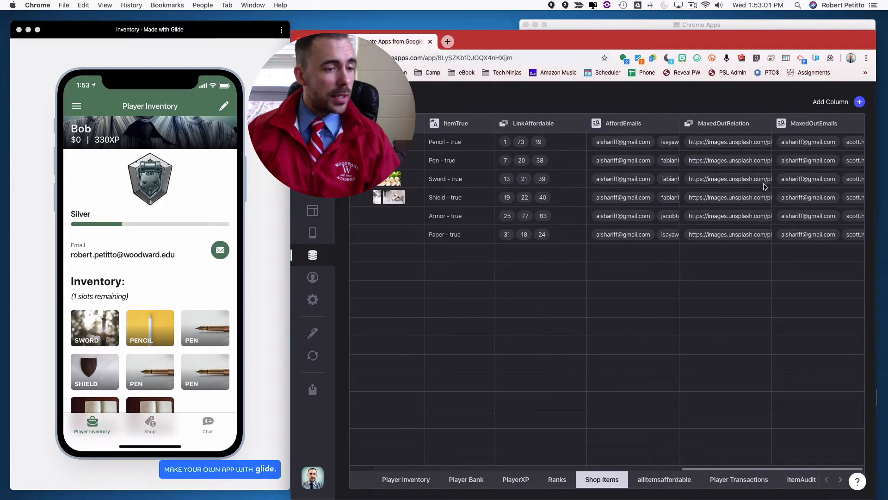
scroll(723, 407, "left", 6)
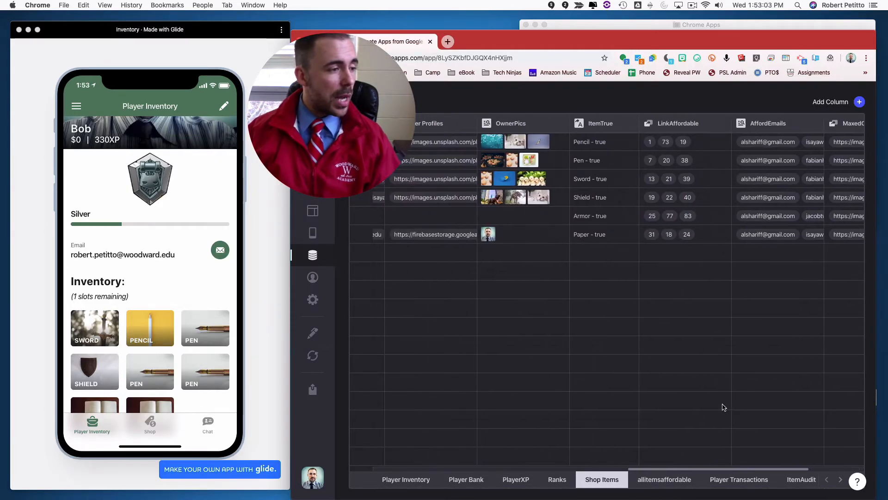
scroll(724, 407, "right", 6)
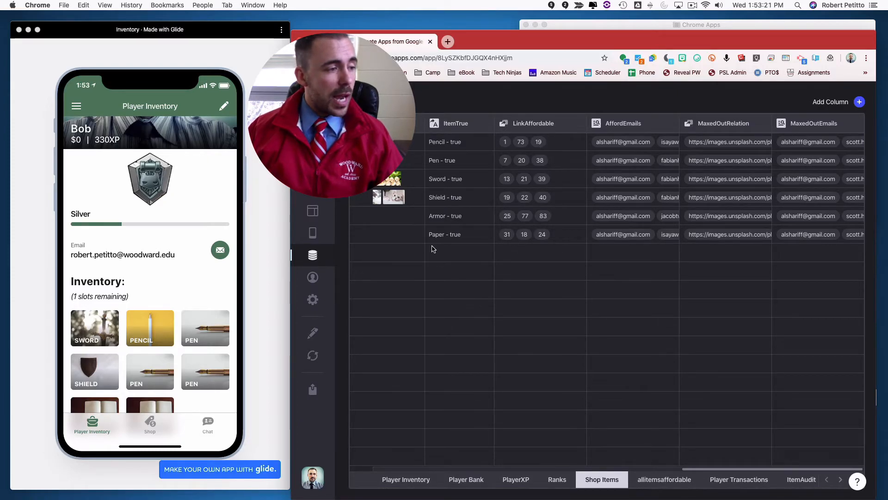
Compare the ItemAffordable column in allitemsaffordable with the ItemTrue and LinkAffordable columns in Shop Items
left_click(662, 479)
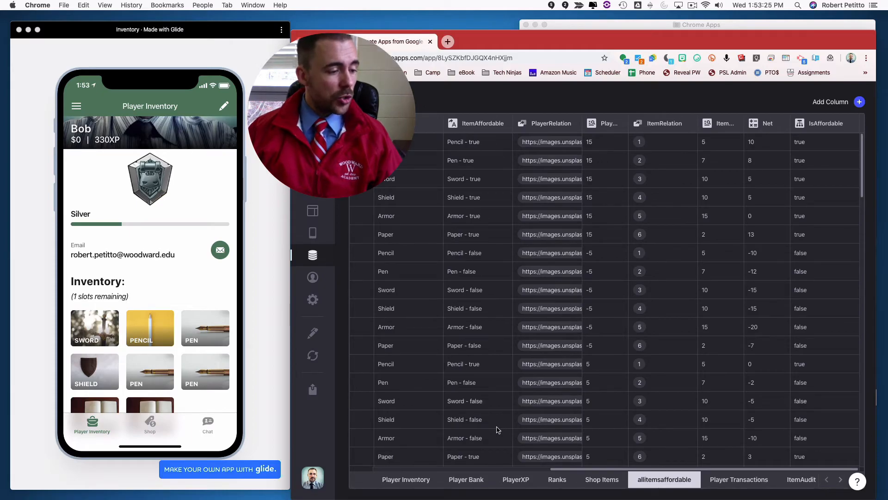
scroll(460, 284, "left", 4)
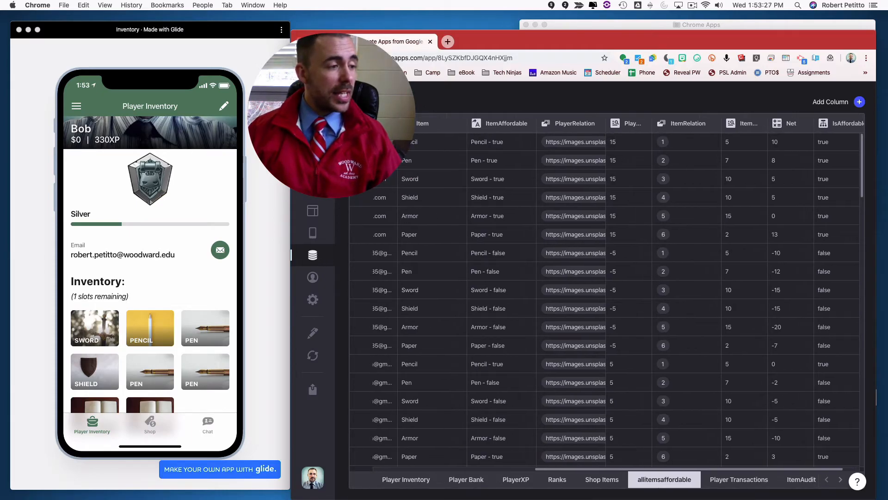
scroll(421, 192, "left", 2)
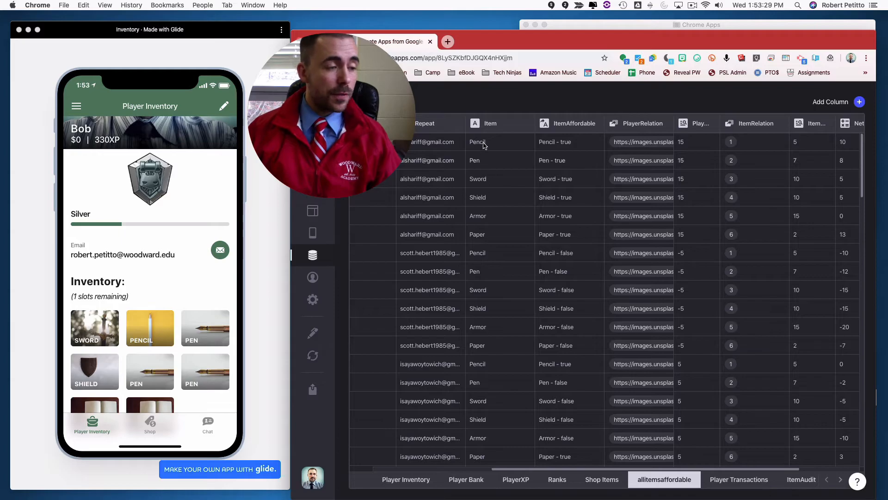
left_click(601, 480)
scroll(660, 249, "right", 10)
scroll(660, 249, "right", 3)
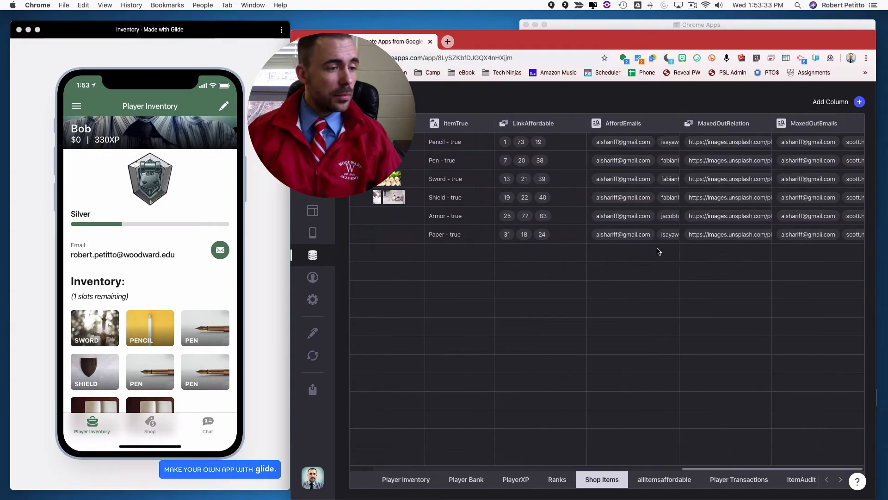